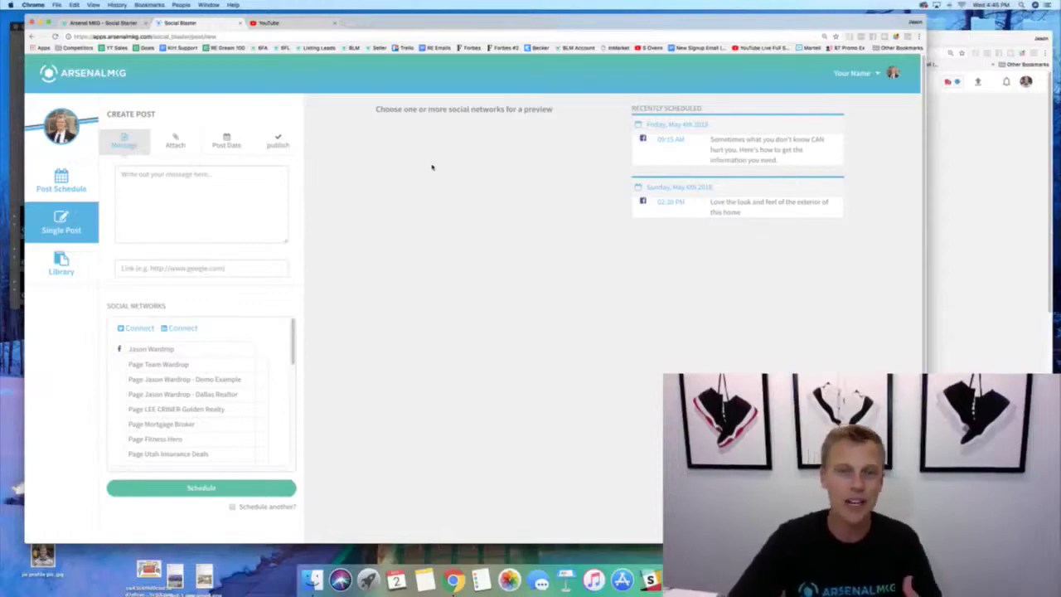
# - Enter the message 'Type Your Mess', select the Real Estate Agent Demo page, and proceed to attachments
pyautogui.click(227, 183)
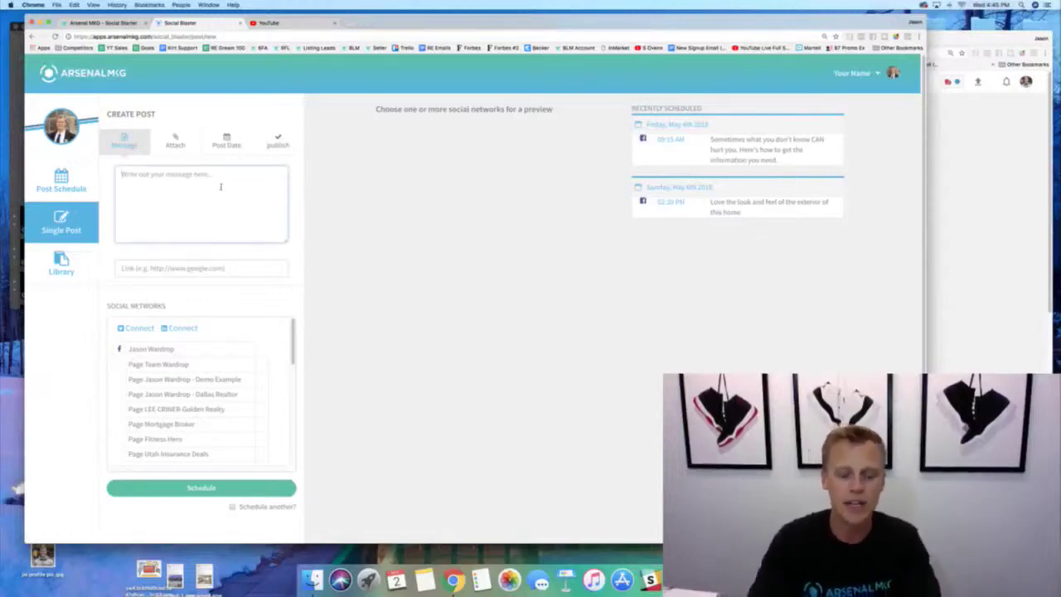
pyautogui.write('Type Your Message...')
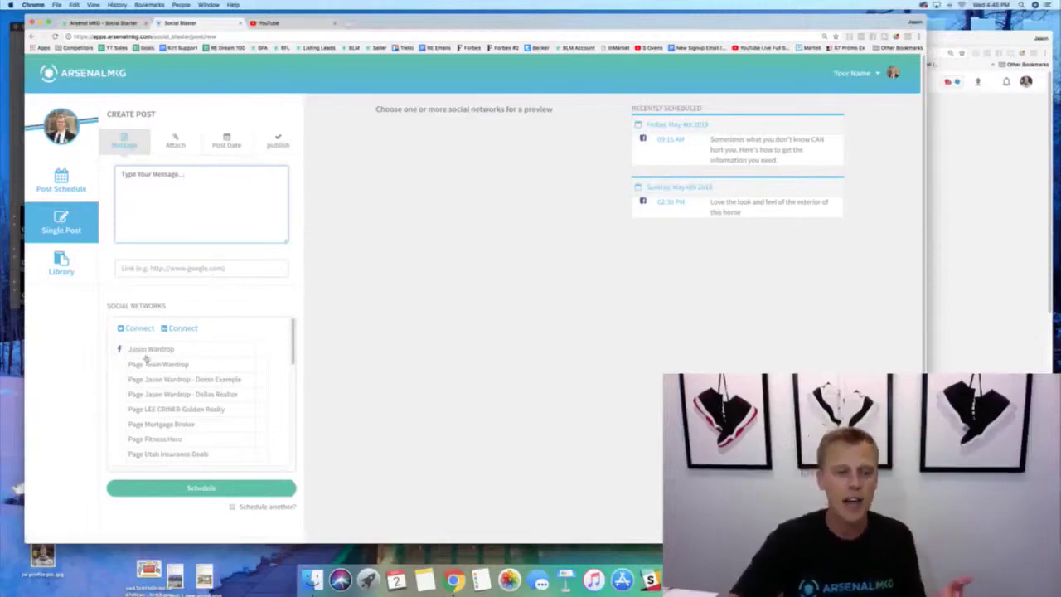
pyautogui.scroll(-3, 162, 377)
pyautogui.scroll(-1, 184, 399)
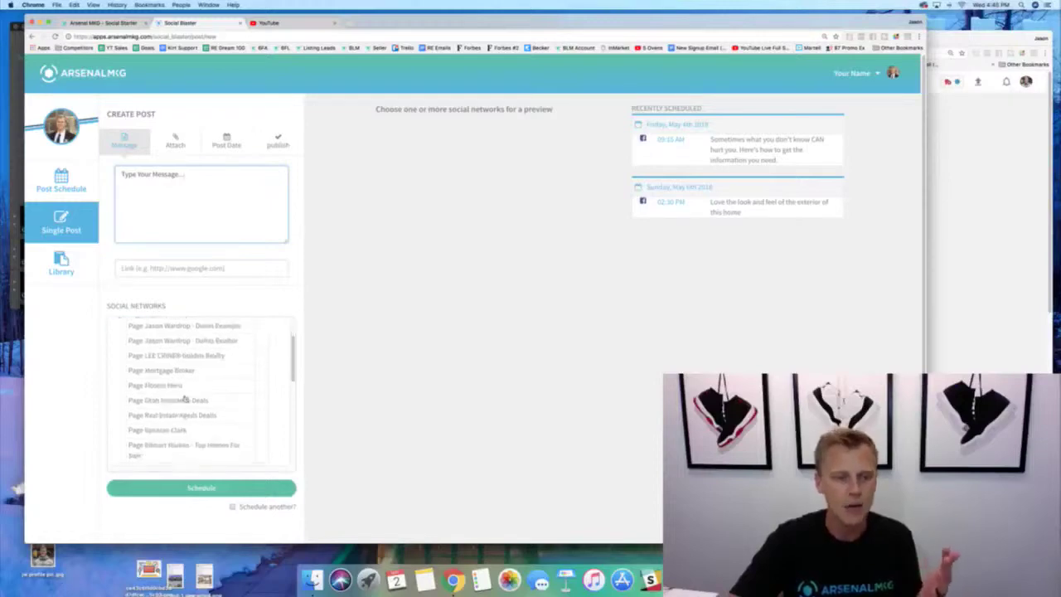
pyautogui.click(257, 417)
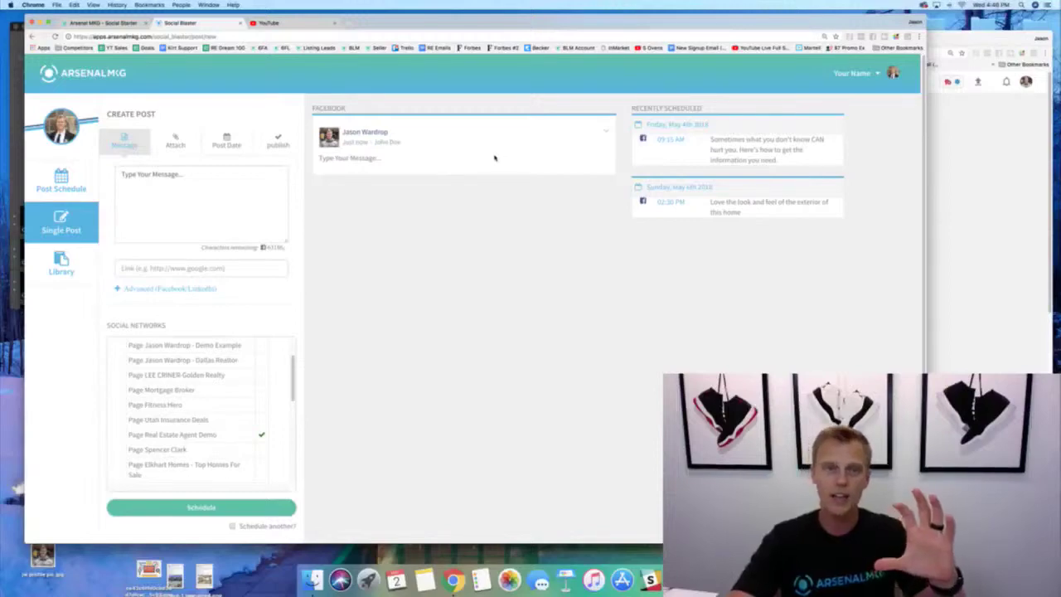
pyautogui.scroll(4, 179, 373)
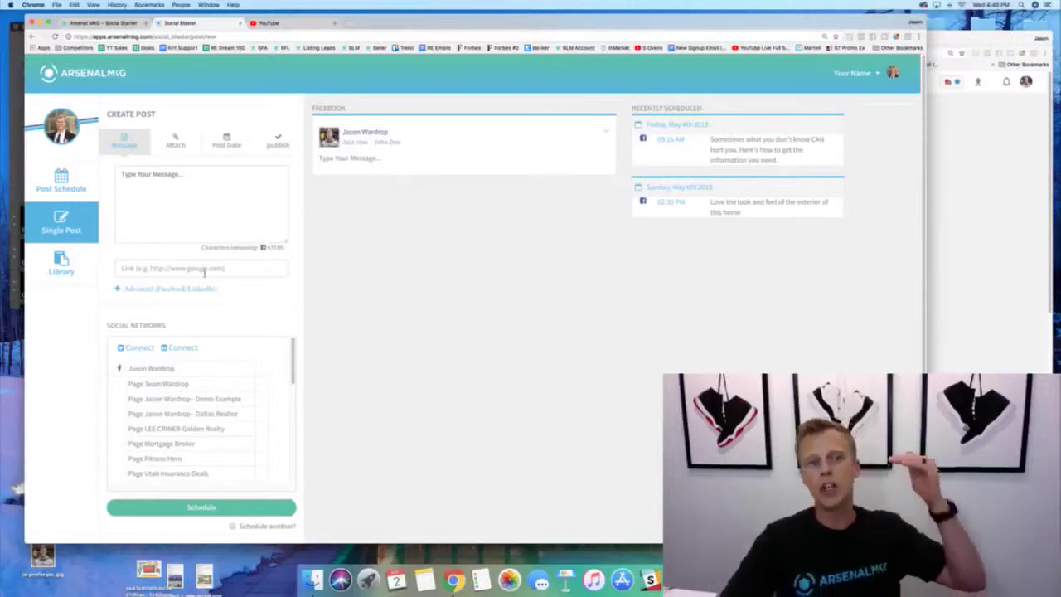
pyautogui.click(174, 143)
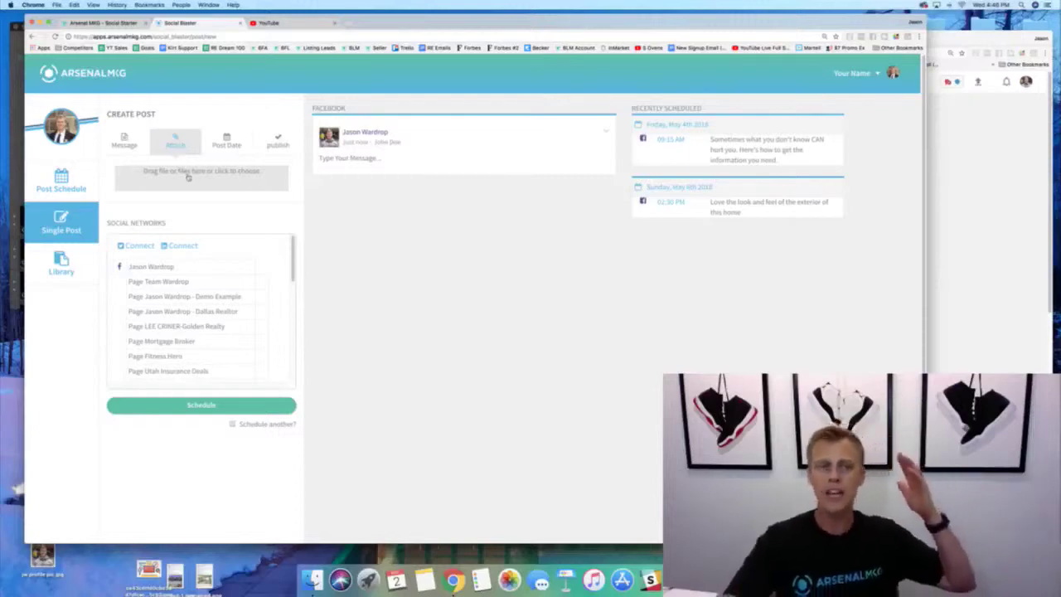
# - Attach the pool image Untitled design copy 2.png to the post, then go to the Post Date step
pyautogui.click(187, 172)
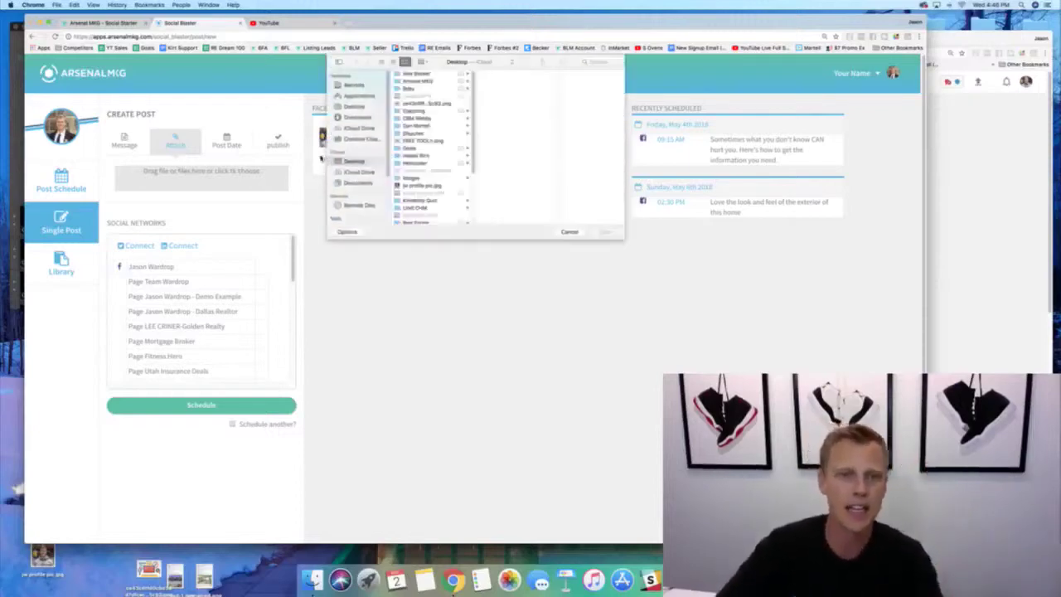
pyautogui.scroll(-3, 408, 169)
pyautogui.scroll(3, 408, 169)
pyautogui.scroll(-3, 408, 174)
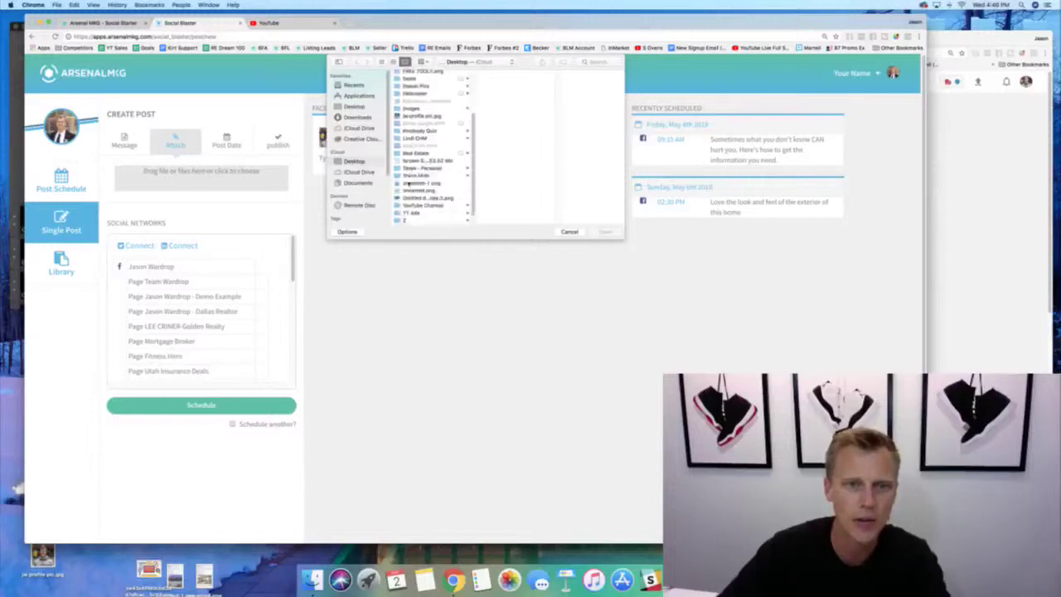
pyautogui.click(407, 197)
pyautogui.click(597, 233)
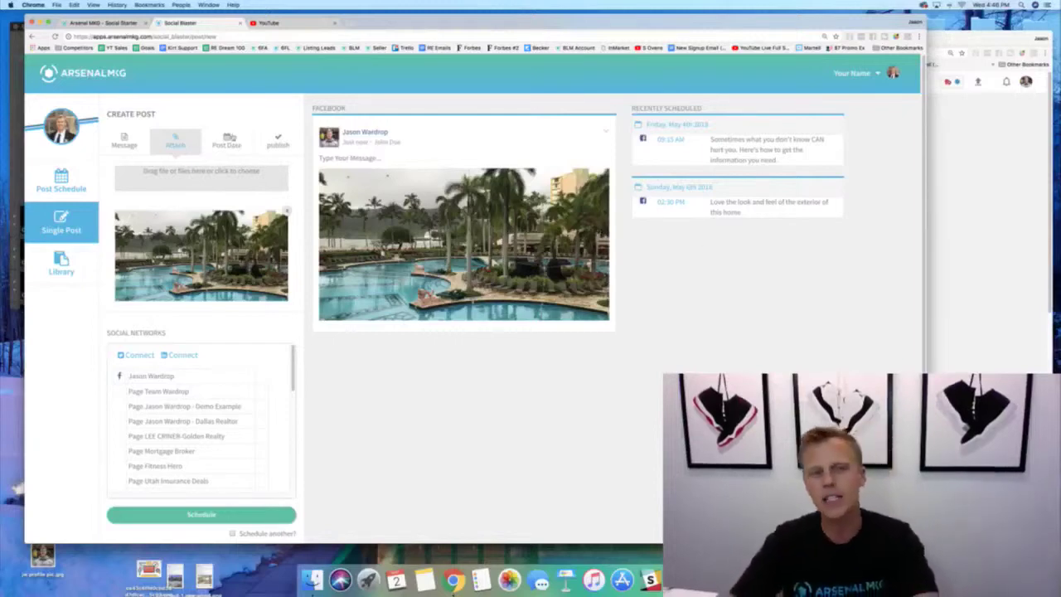
pyautogui.click(230, 143)
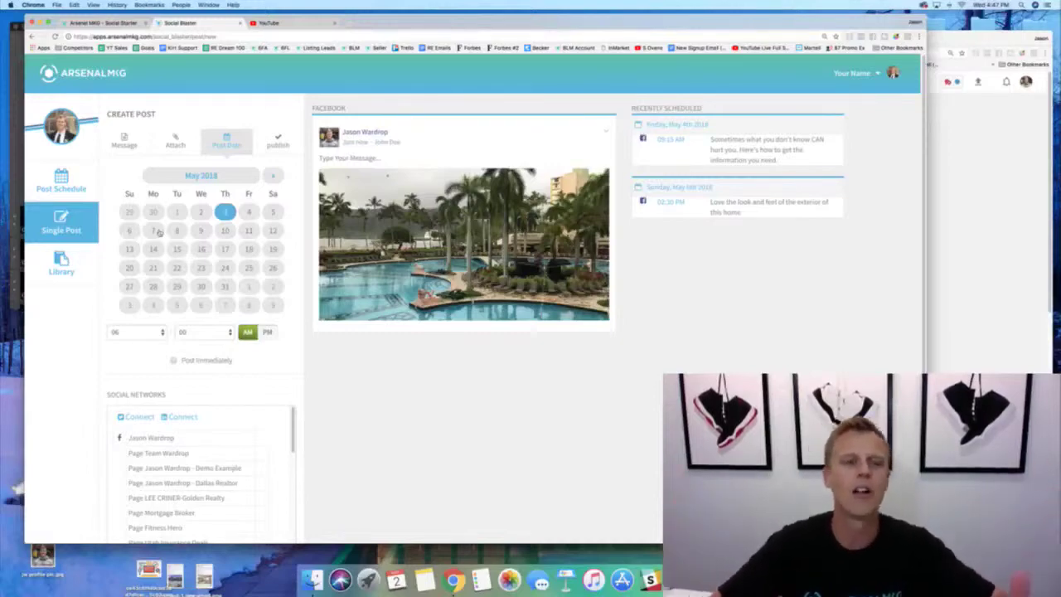
# - Pick May 8 in the calendar and set the time to 10:15
pyautogui.click(176, 231)
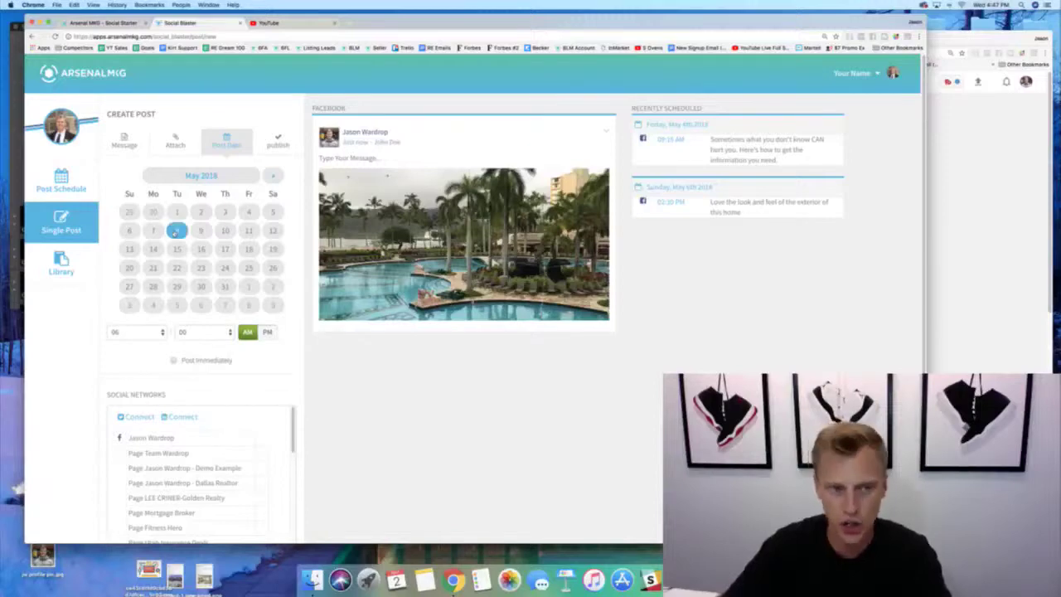
pyautogui.click(155, 334)
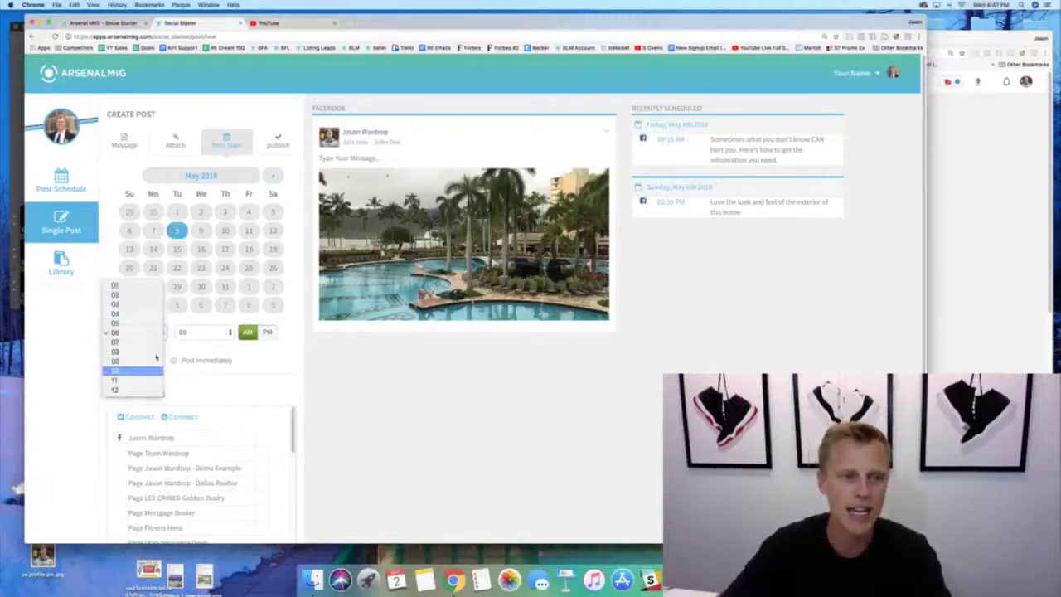
pyautogui.click(124, 371)
pyautogui.click(192, 332)
pyautogui.click(192, 343)
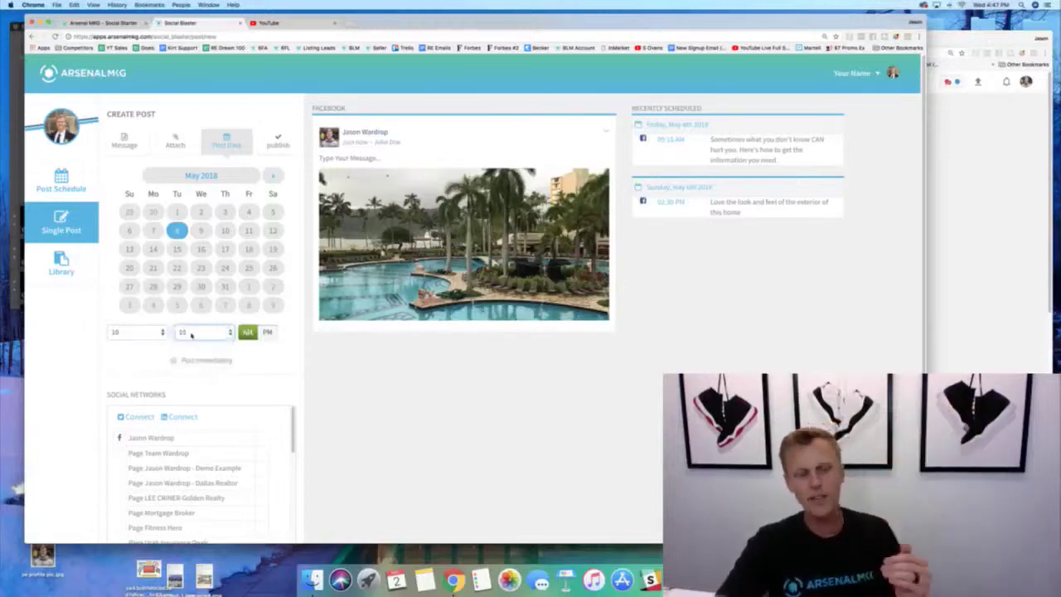
# - Confirm the schedule so the post appears under Tuesday, May 8th 2018
pyautogui.scroll(-3, 164, 306)
pyautogui.scroll(-3, 138, 355)
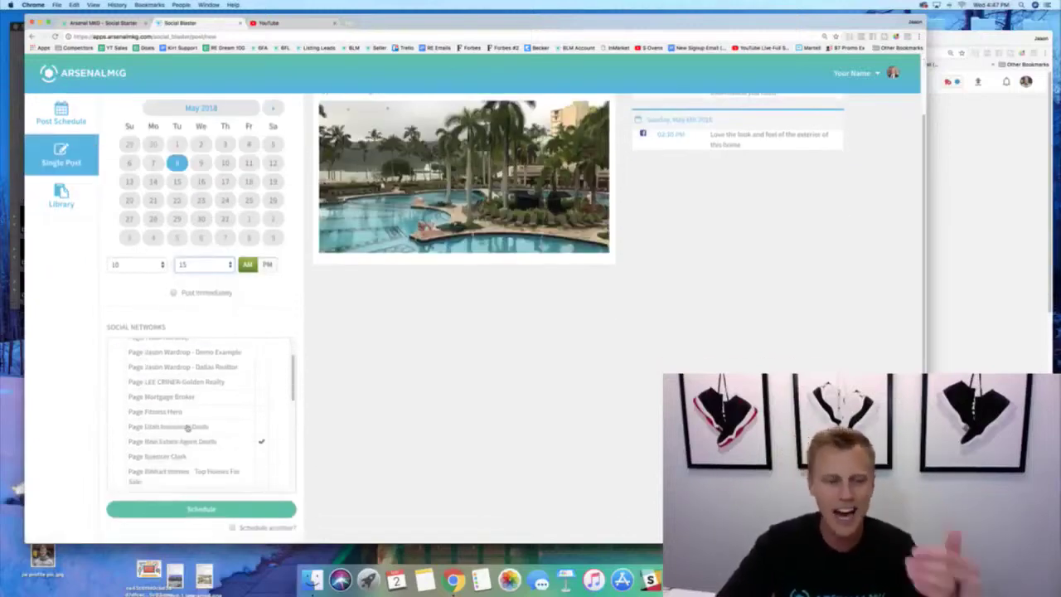
pyautogui.scroll(-3, 187, 427)
pyautogui.scroll(-5, 188, 427)
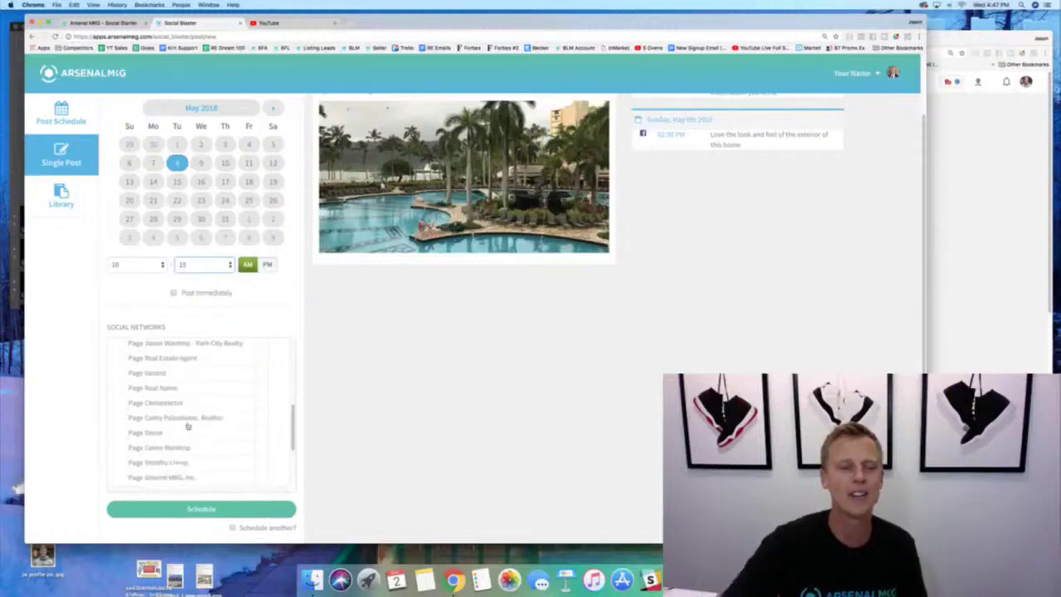
pyautogui.scroll(-3, 188, 425)
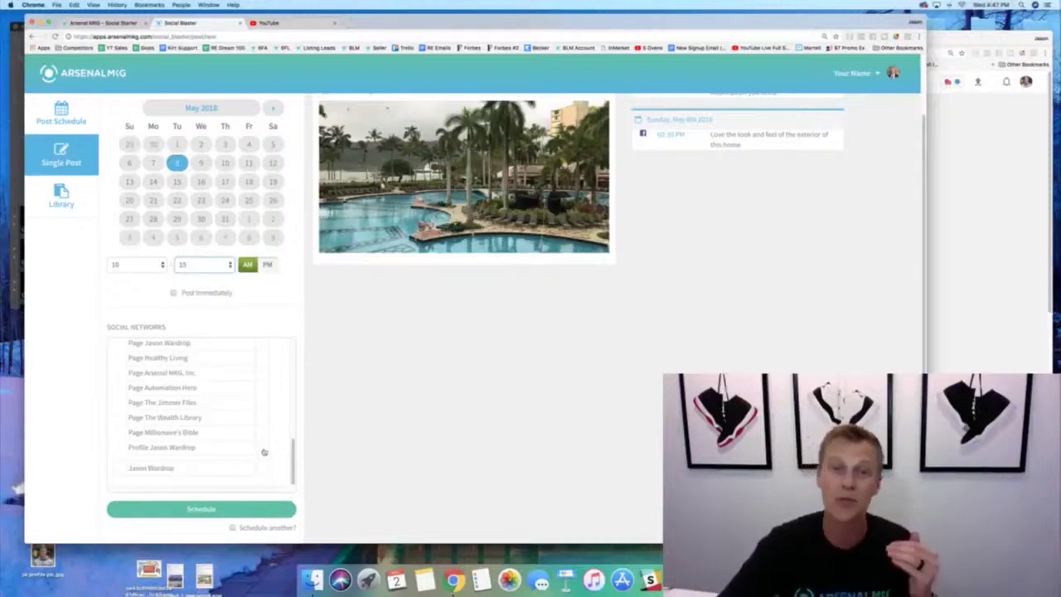
pyautogui.scroll(10, 262, 449)
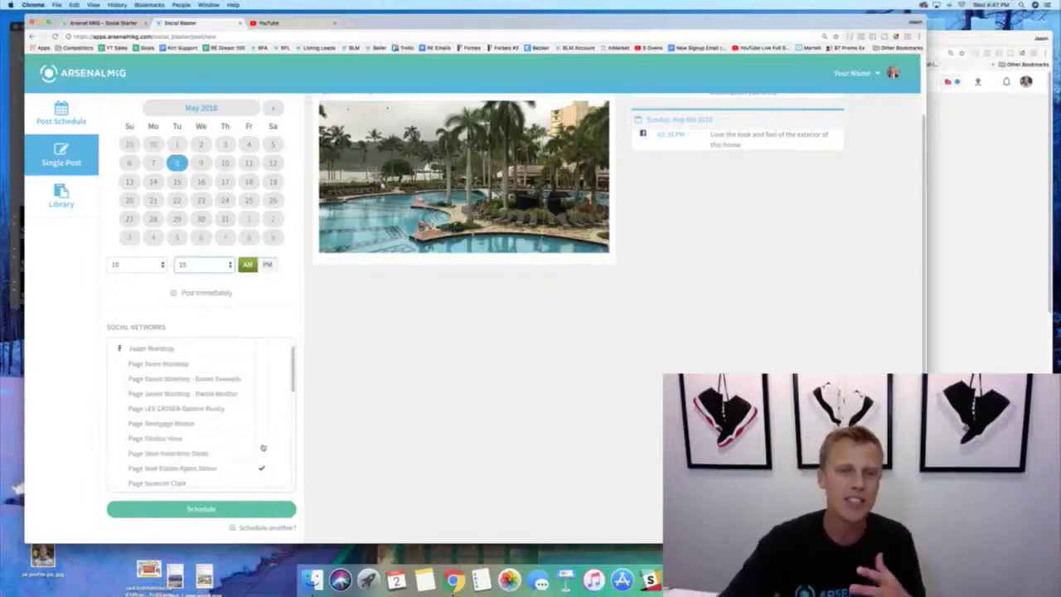
pyautogui.scroll(-5, 262, 448)
pyautogui.click(219, 509)
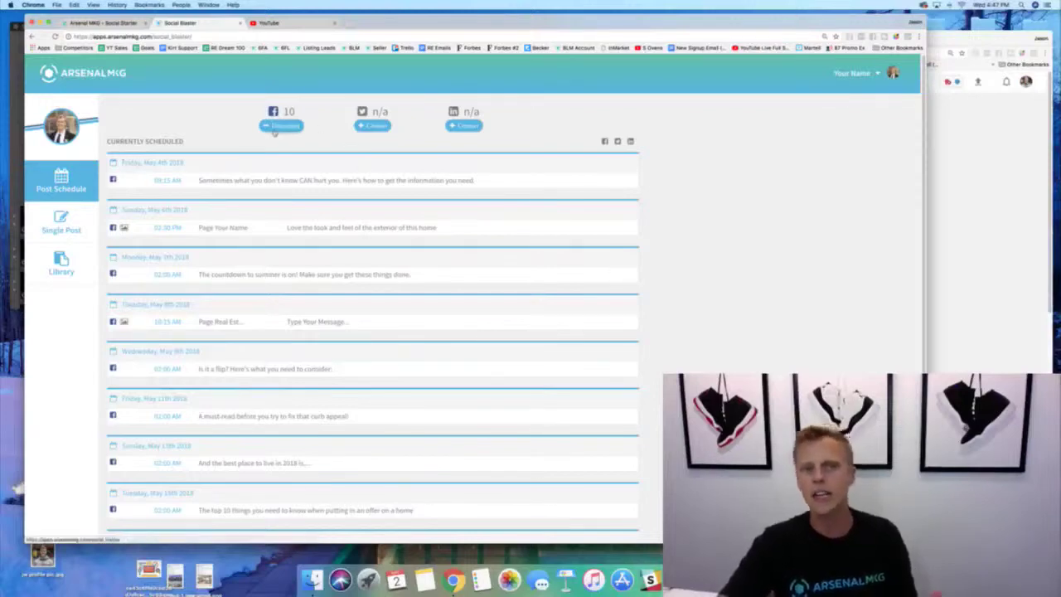
# - Preview the Tuesday May 8 scheduled post, then open the Library of post templates
pyautogui.moveTo(299, 112); pyautogui.dragTo(257, 113)
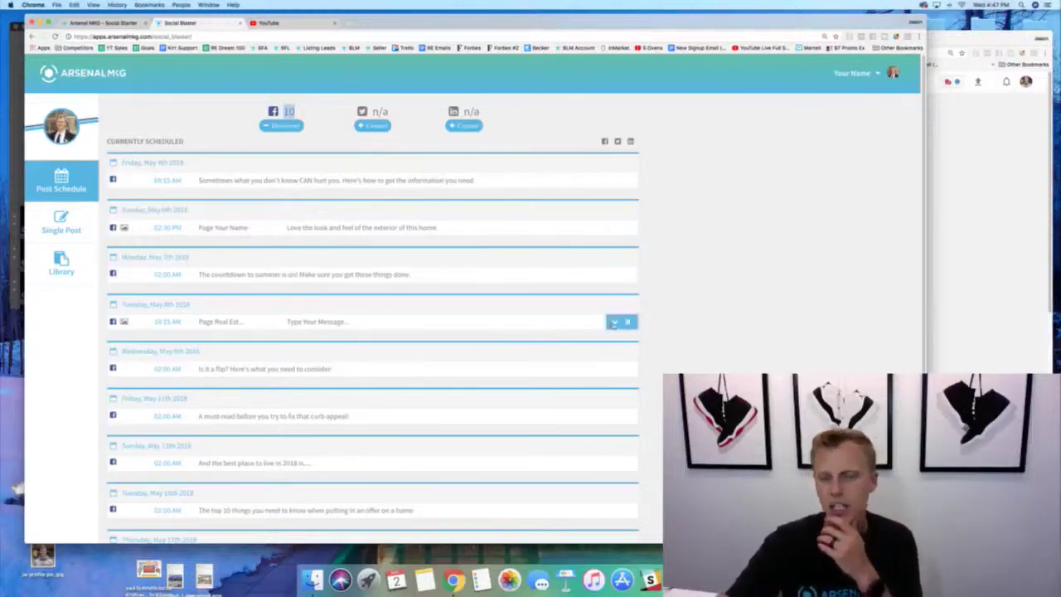
pyautogui.click(614, 322)
pyautogui.scroll(-3, 614, 323)
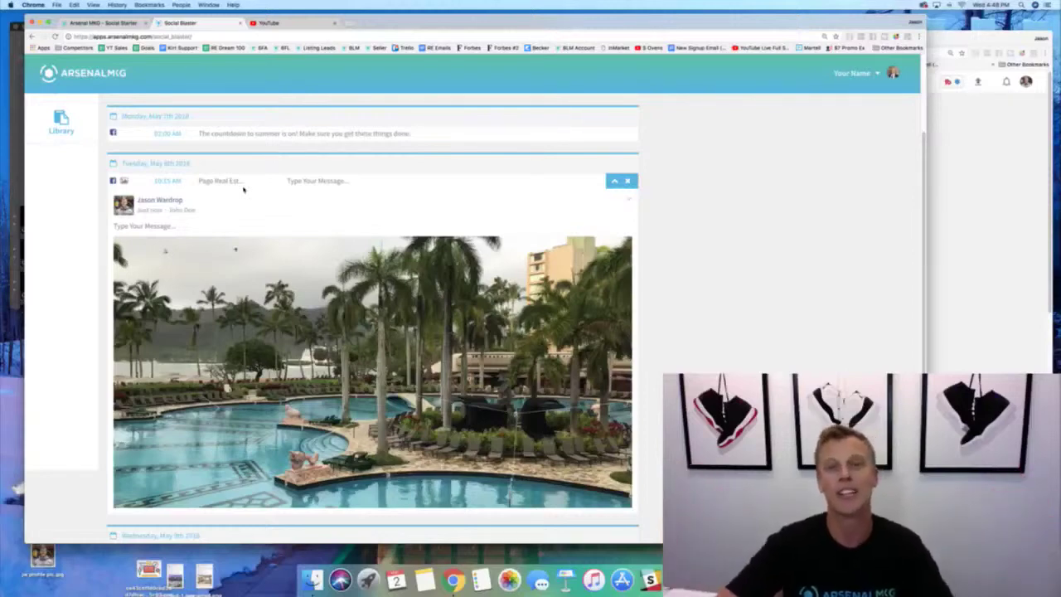
pyautogui.scroll(10, 238, 191)
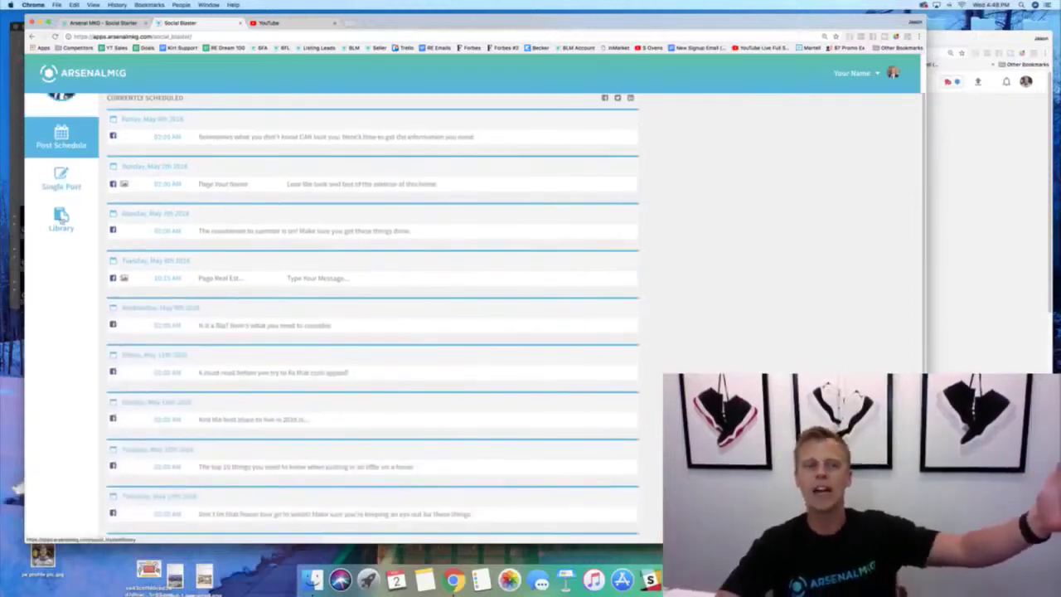
pyautogui.click(61, 218)
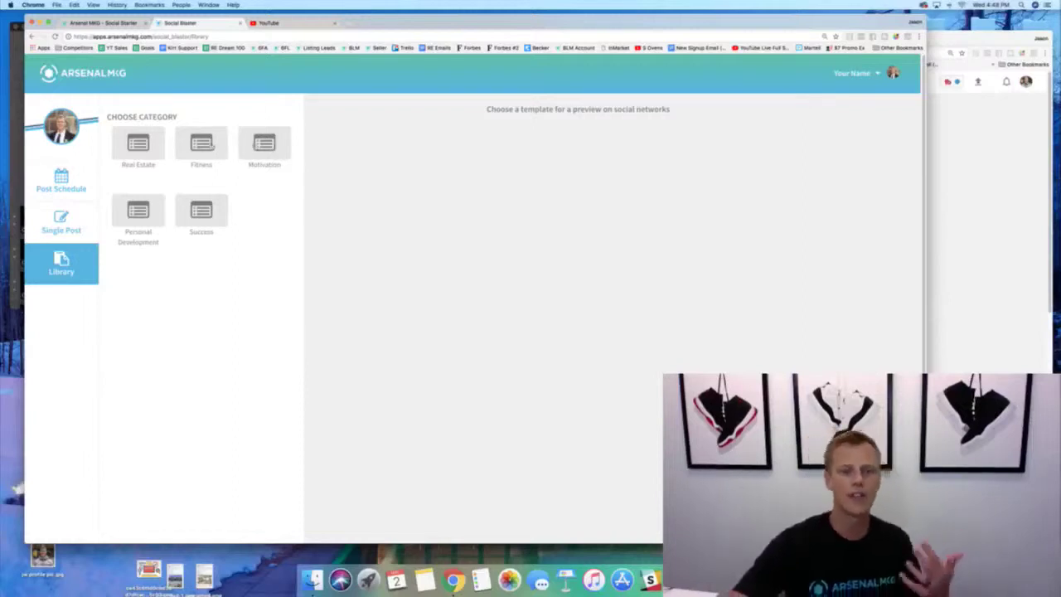
# - Preview several Fitness templates and start a new post from 'Keep pushing!'
pyautogui.click(207, 146)
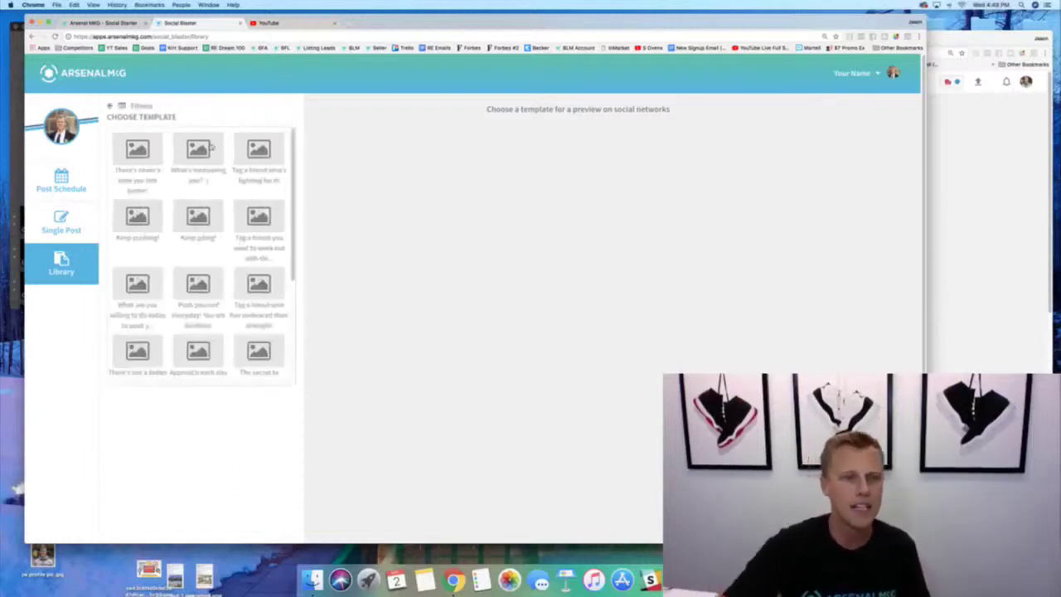
pyautogui.click(209, 147)
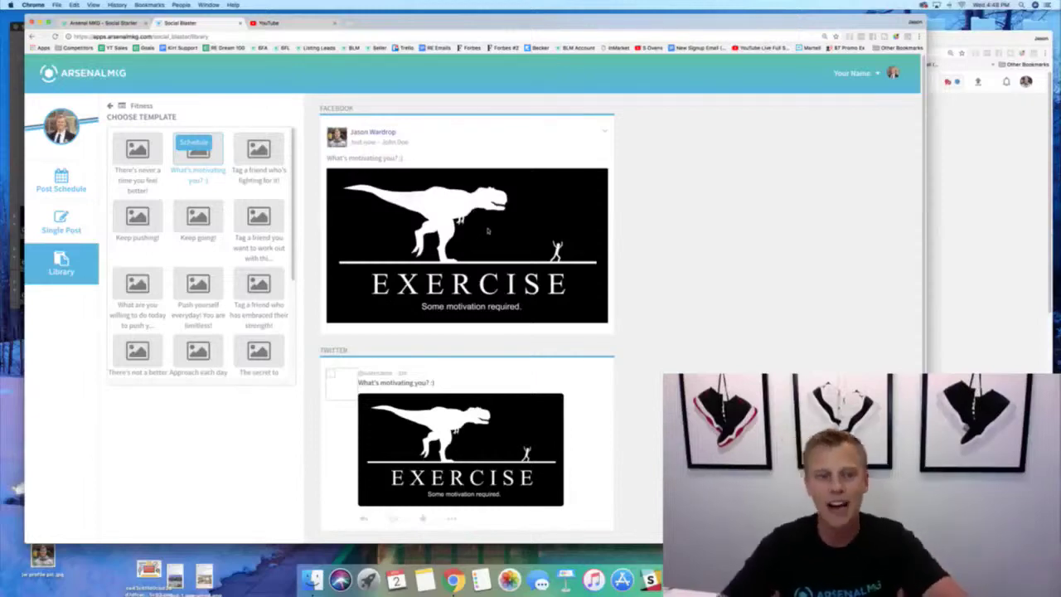
pyautogui.click(257, 216)
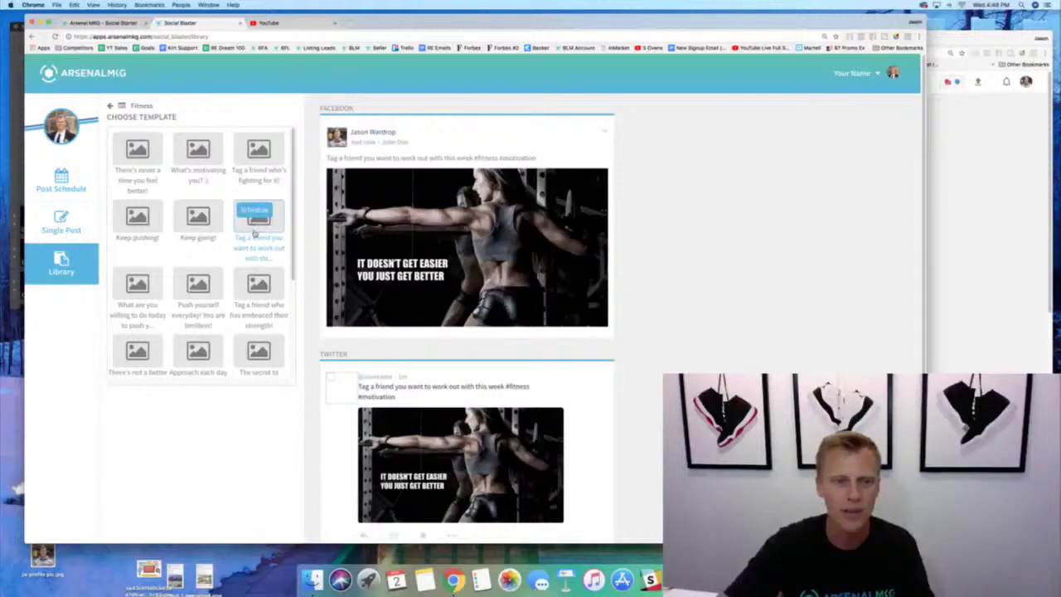
pyautogui.click(196, 289)
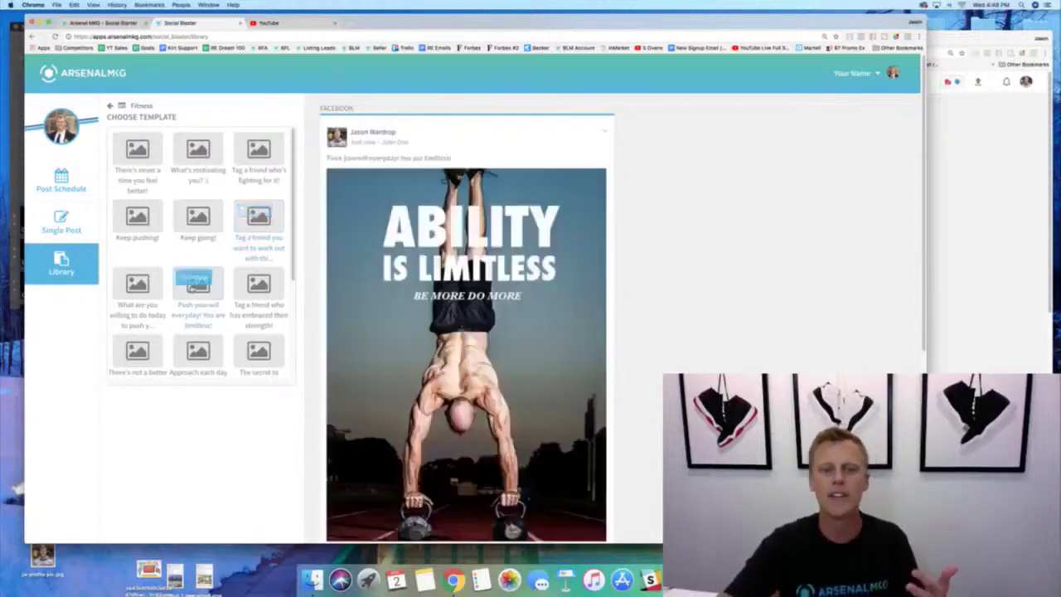
pyautogui.click(137, 215)
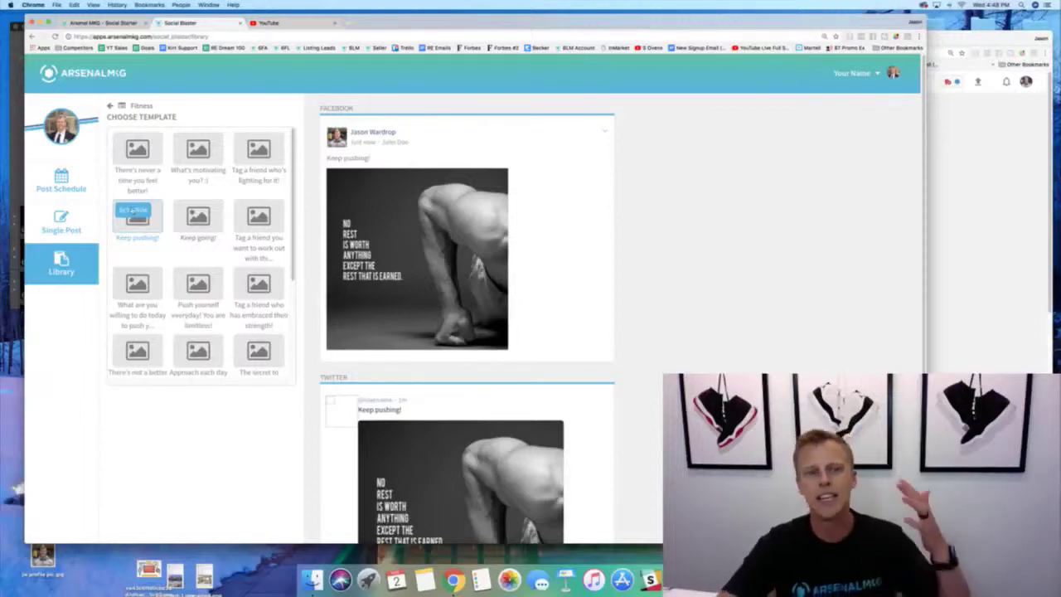
pyautogui.click(133, 210)
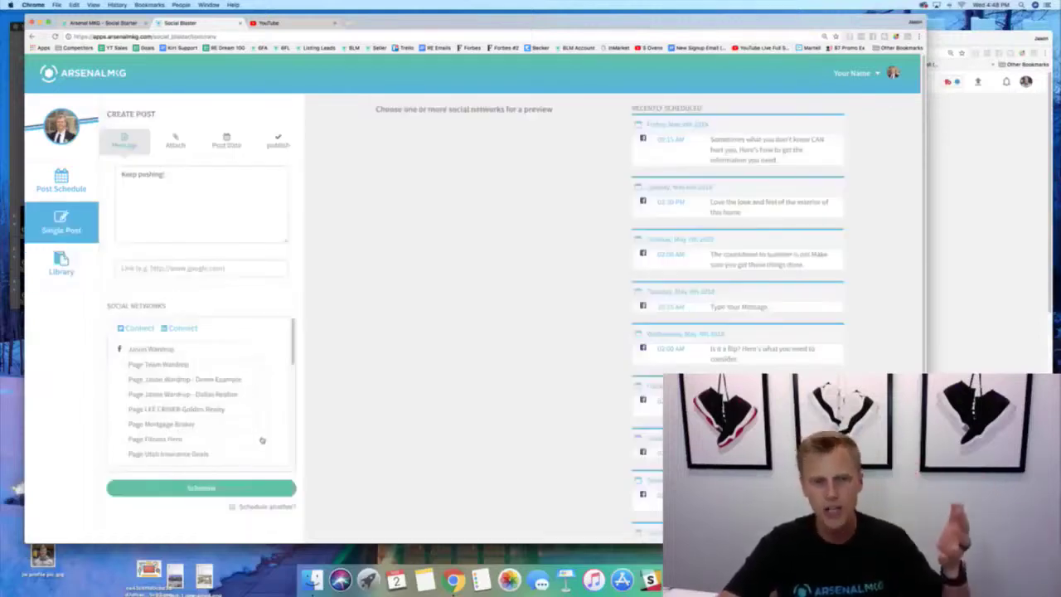
# - Target the post at the Fitness Hero page and switch to the Social Starter landing page
pyautogui.click(261, 438)
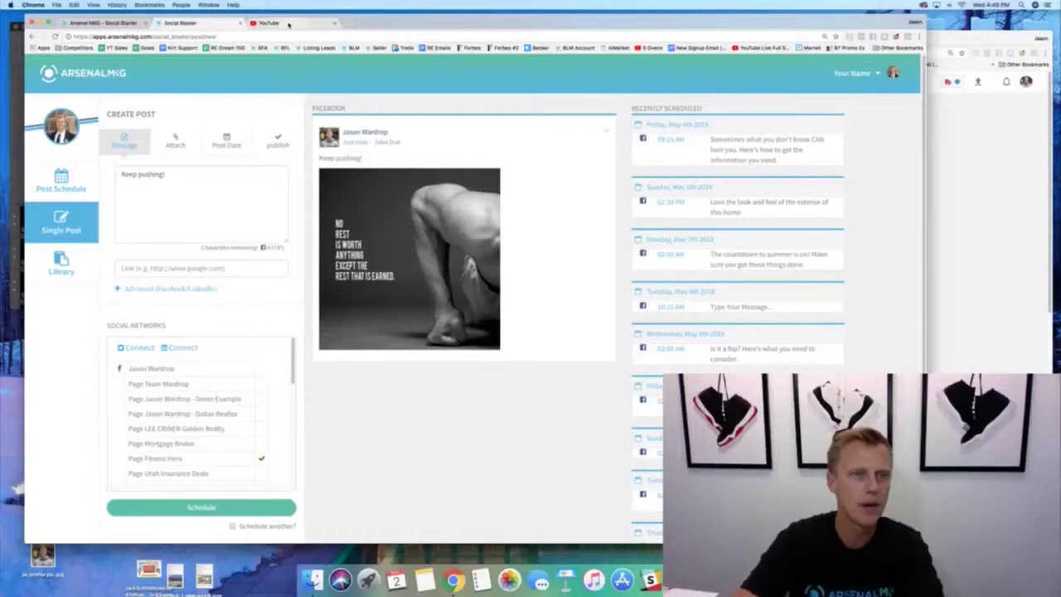
pyautogui.click(104, 24)
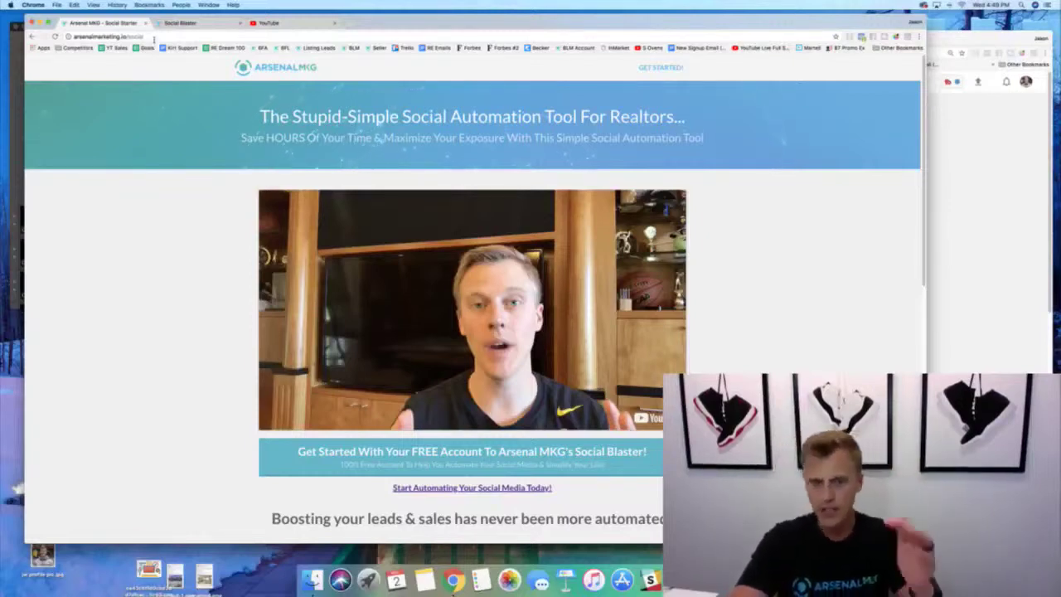
pyautogui.scroll(-3, 153, 155)
pyautogui.scroll(-8, 154, 155)
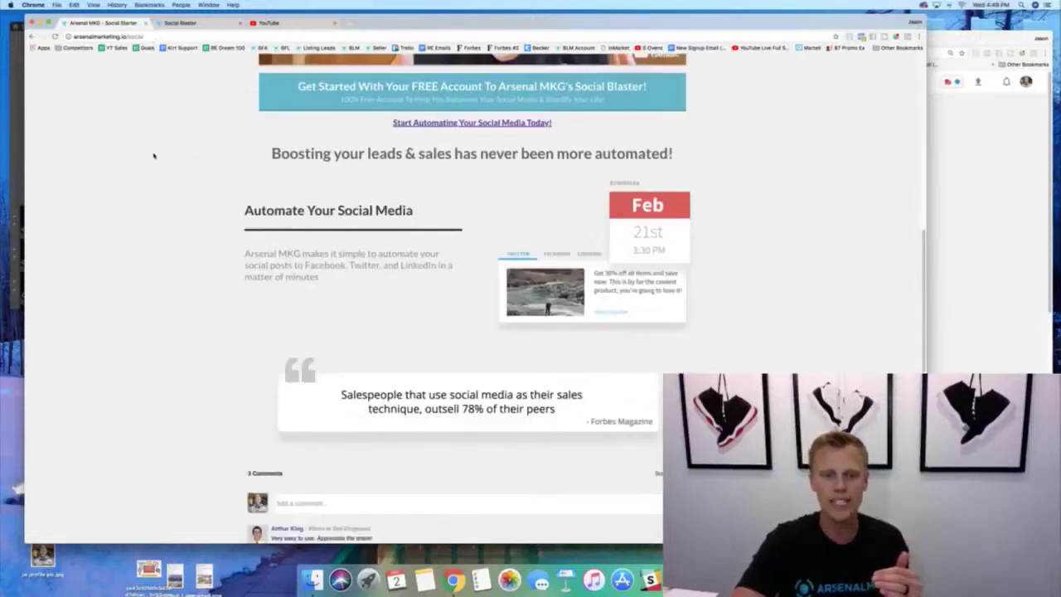
pyautogui.scroll(10, 153, 154)
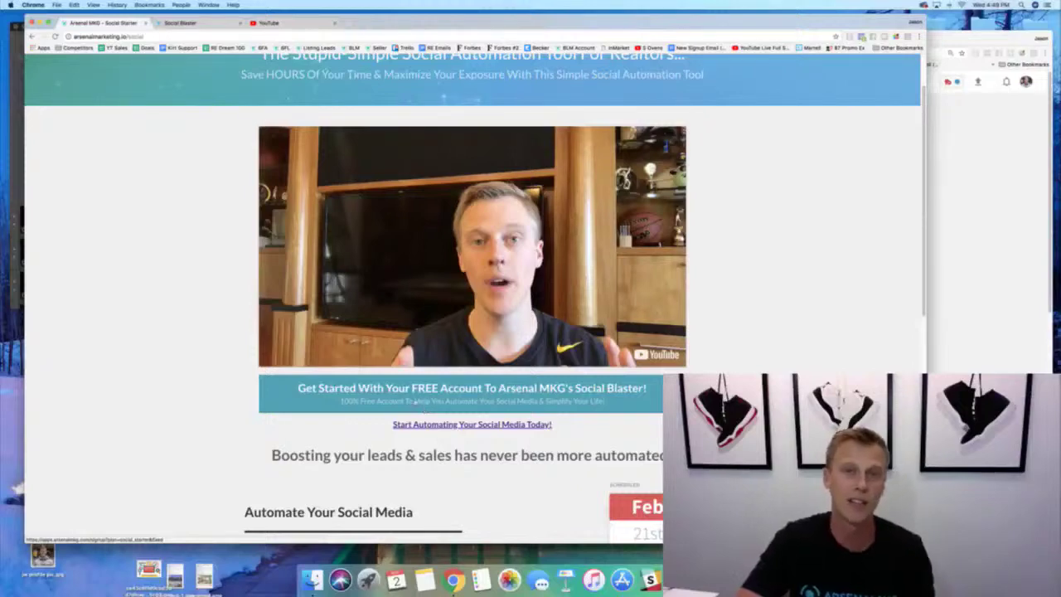
pyautogui.scroll(2, 176, 370)
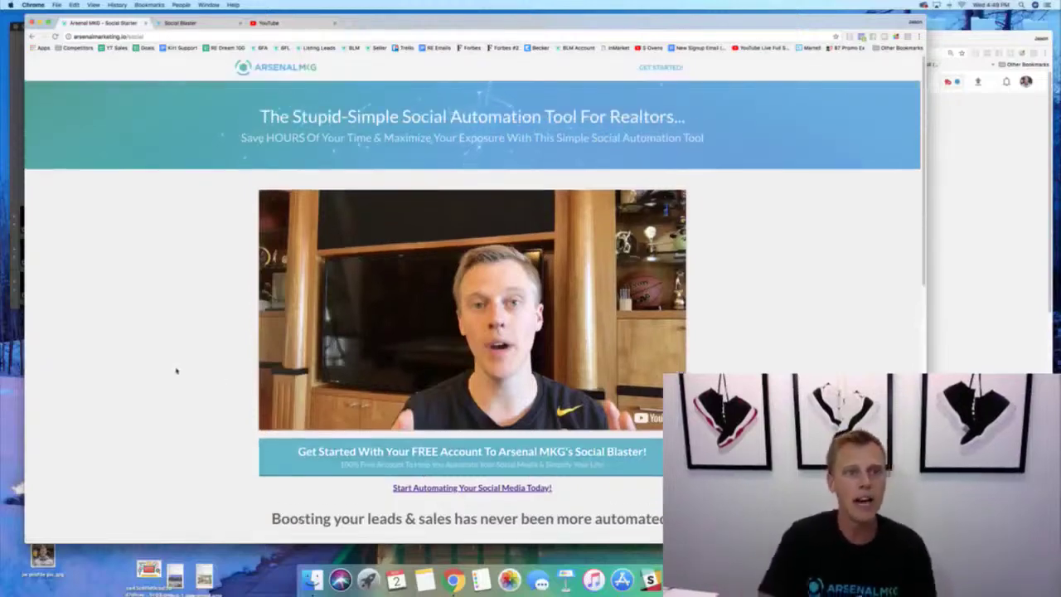
pyautogui.click(145, 38)
pyautogui.click(149, 41)
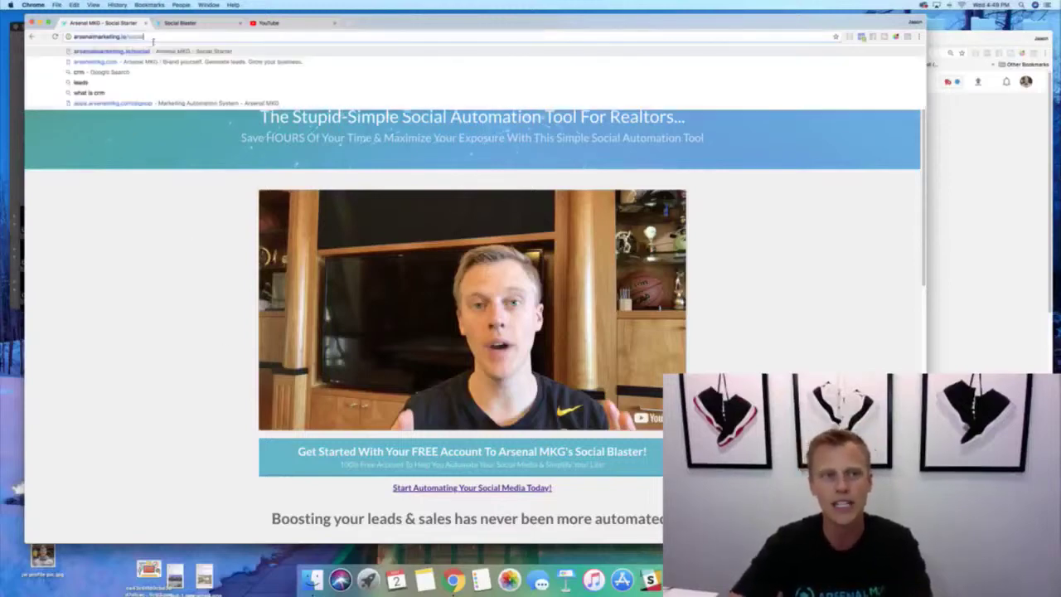
pyautogui.moveTo(151, 40); pyautogui.dragTo(80, 41)
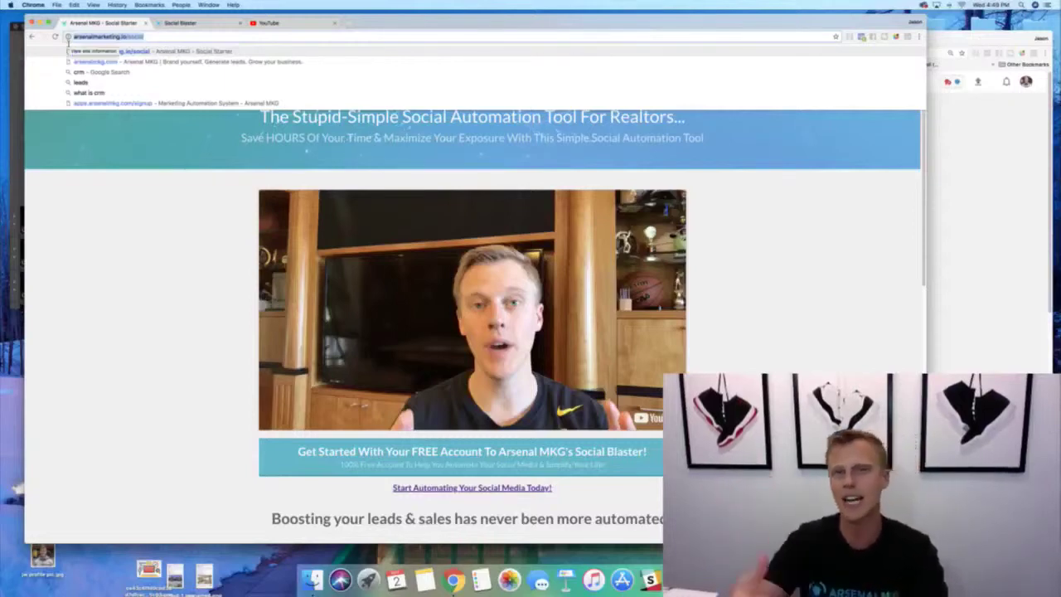
pyautogui.click(147, 234)
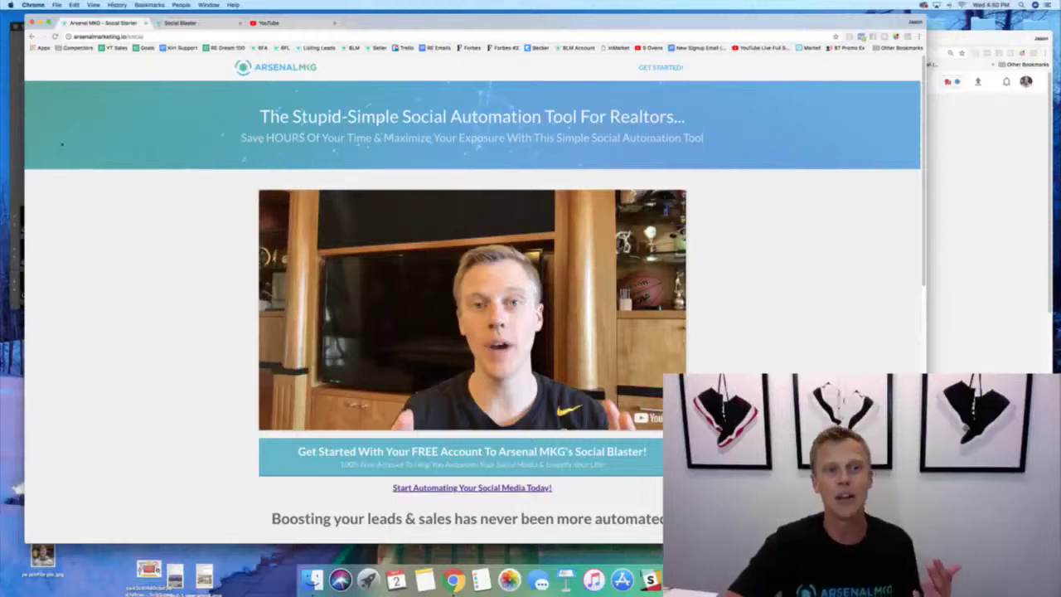
# - Bring Wirecast to the front and take the FaceTime webcam shot live with super+2
pyautogui.press('super+Tab')
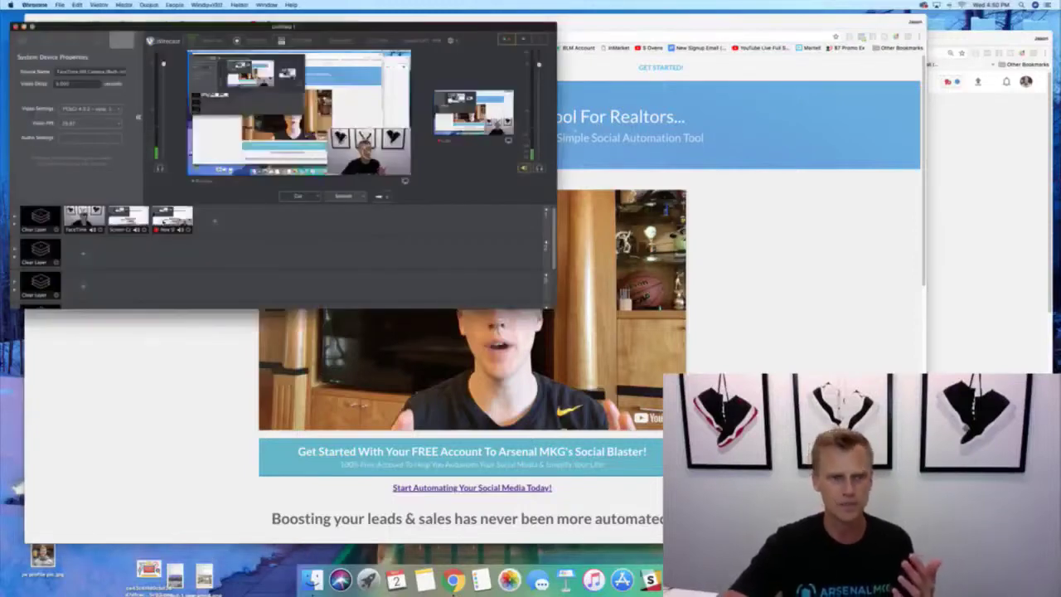
pyautogui.press('super+2')
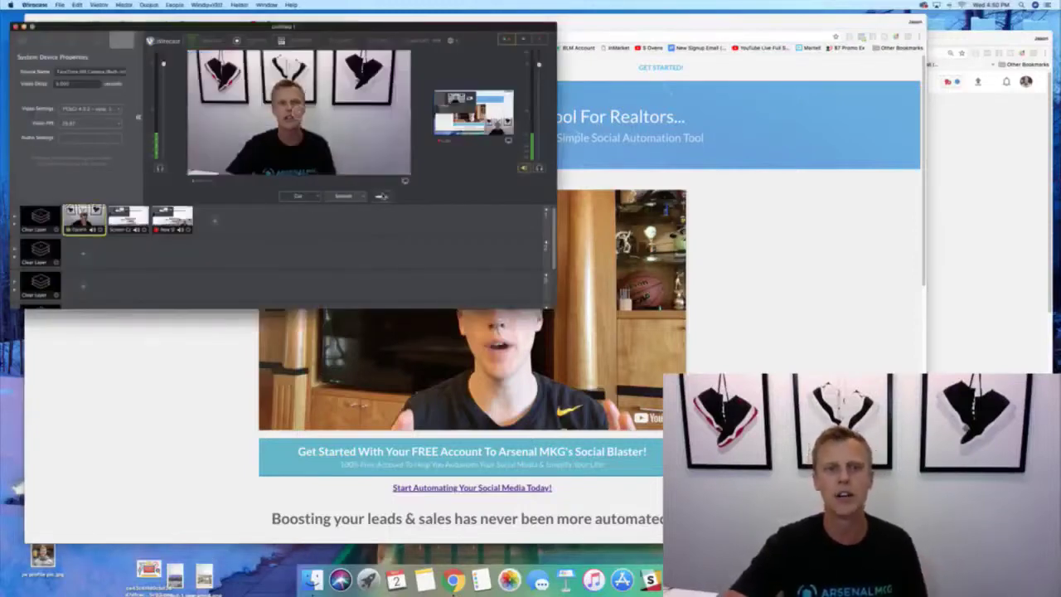